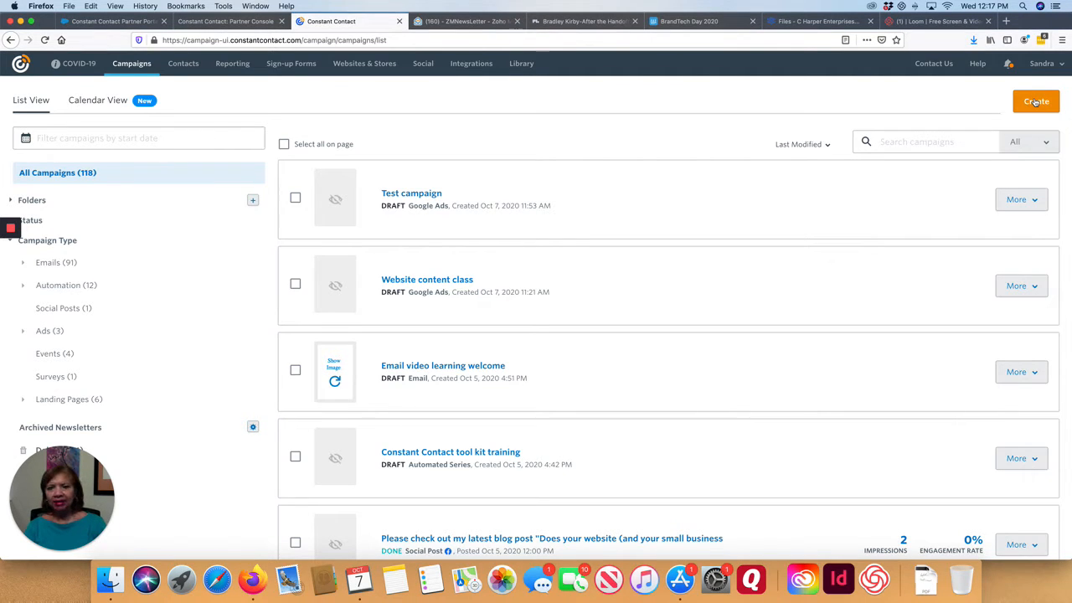
# Create an email automation campaign of the Automated Series type and name it "Test series".
pyautogui.click(1037, 101)
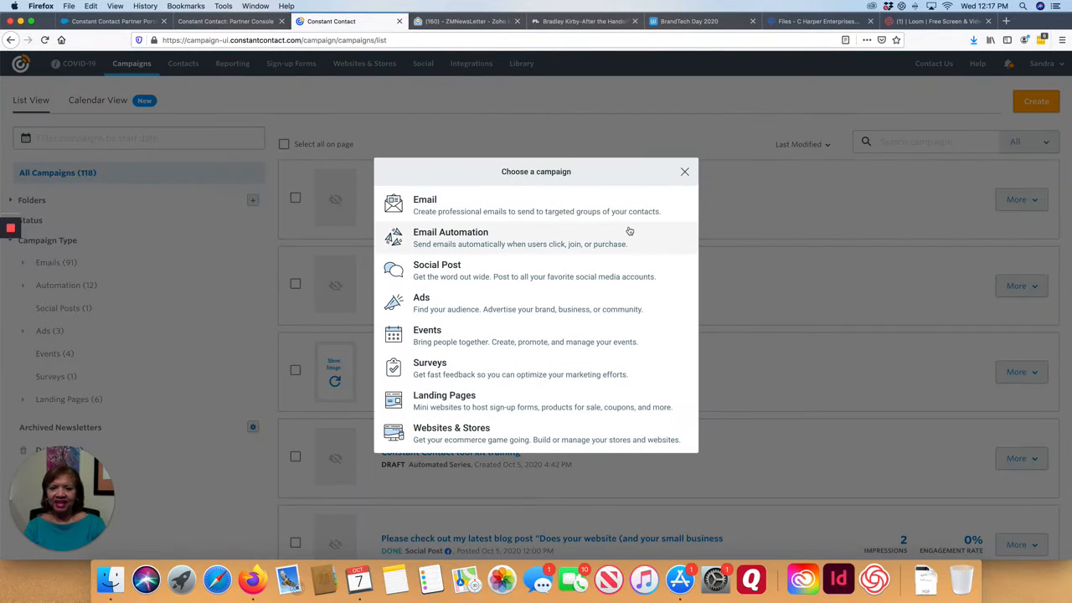
pyautogui.click(449, 239)
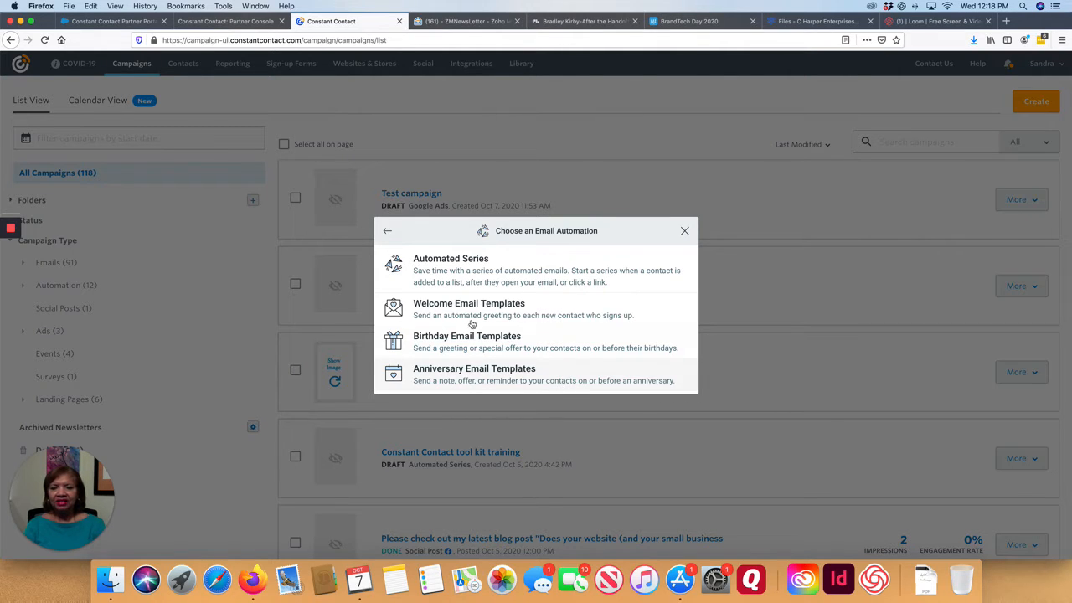
pyautogui.click(455, 281)
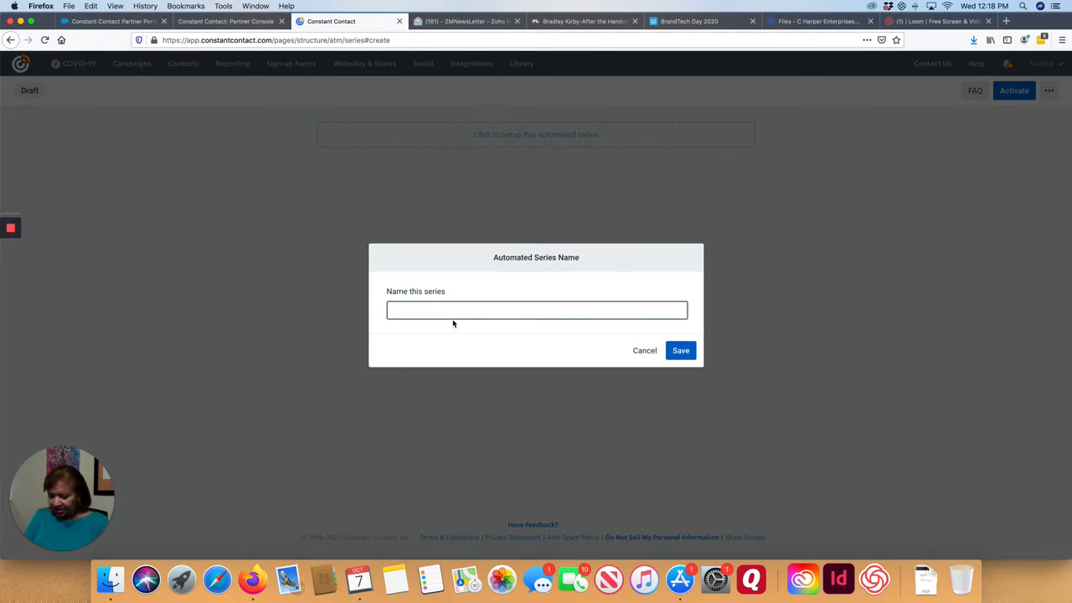
pyautogui.write('Test ')
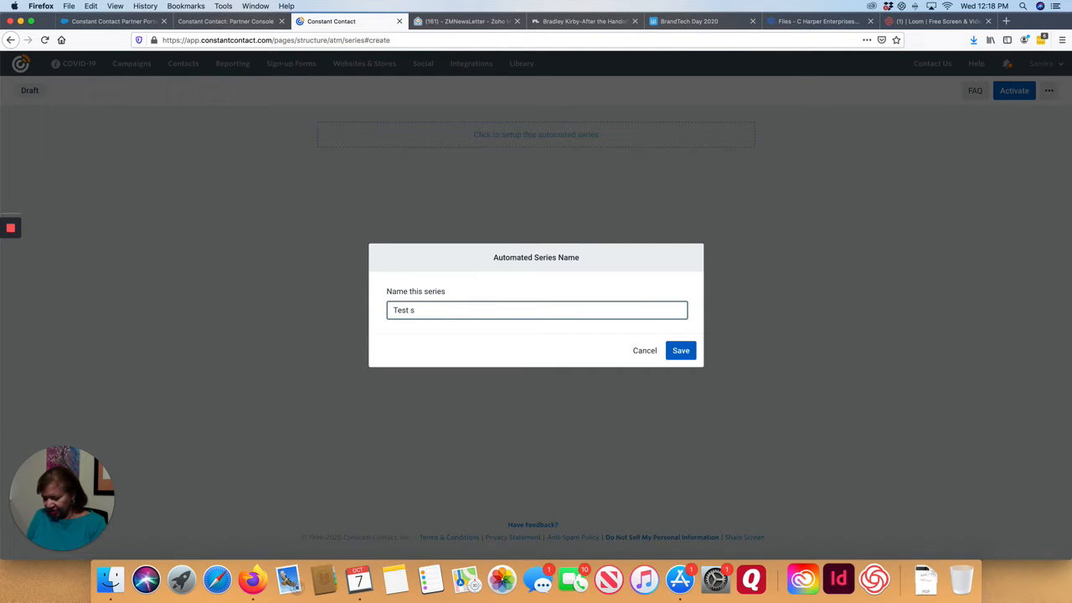
pyautogui.write('series')
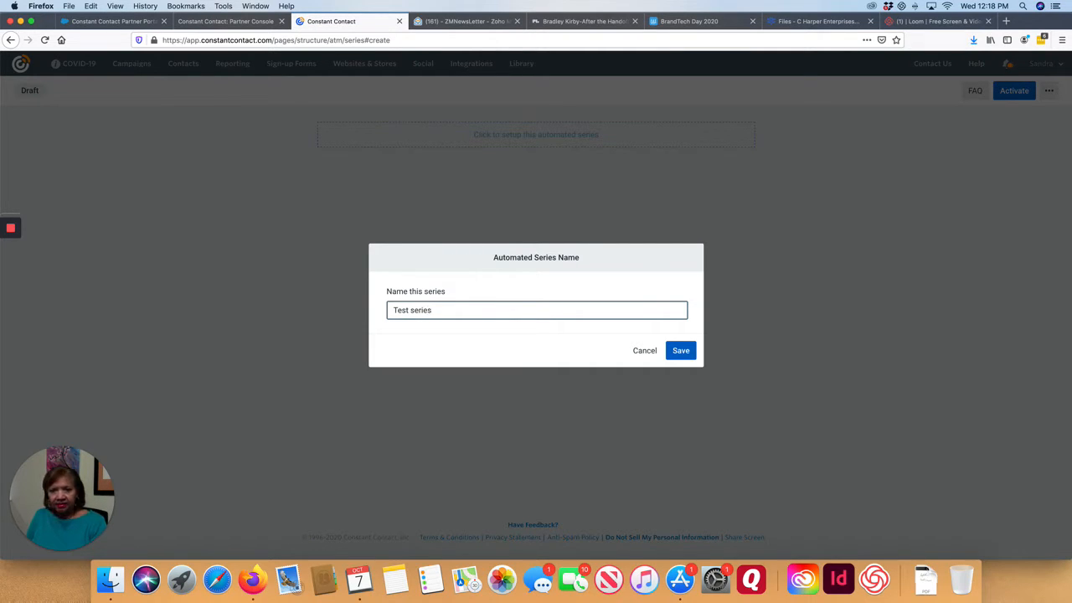
pyautogui.click(681, 351)
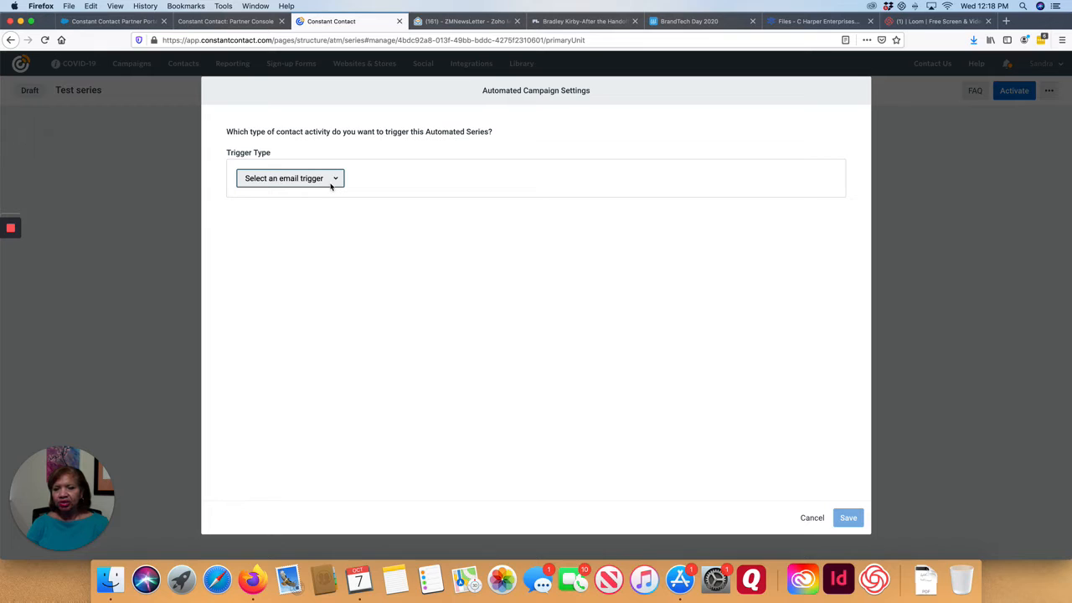
# Set the series trigger to Click a link, using a copy of the existing campaign "Email video learning welcome".
pyautogui.click(336, 180)
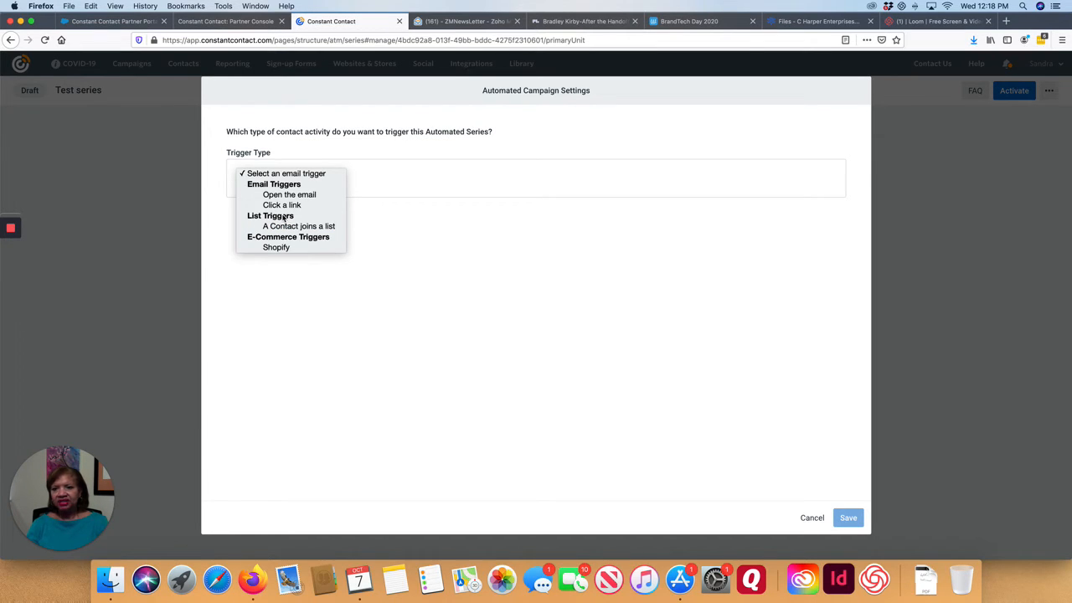
pyautogui.click(284, 206)
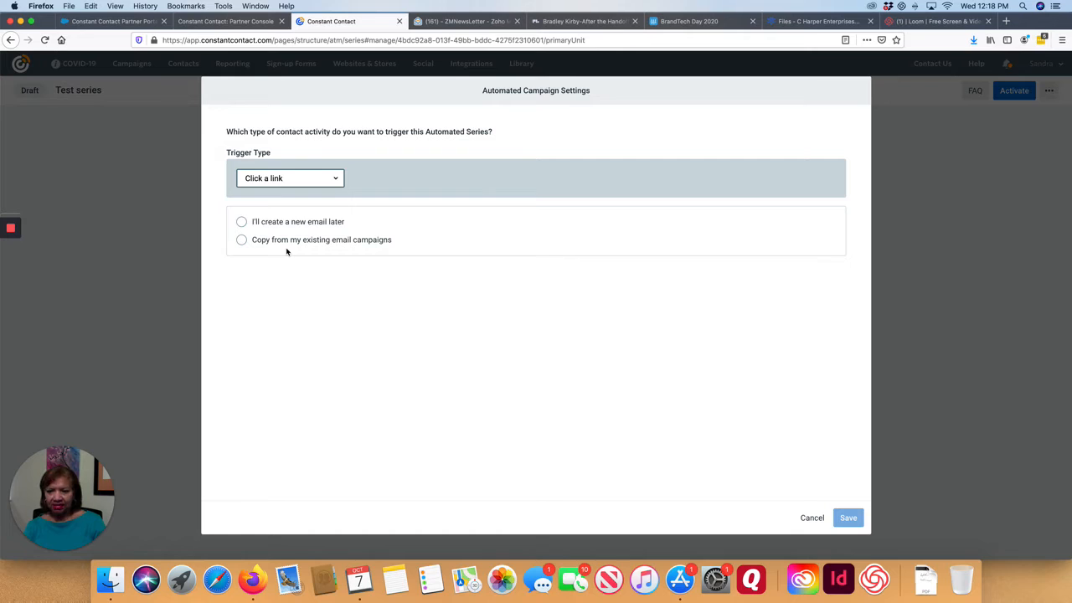
pyautogui.click(244, 242)
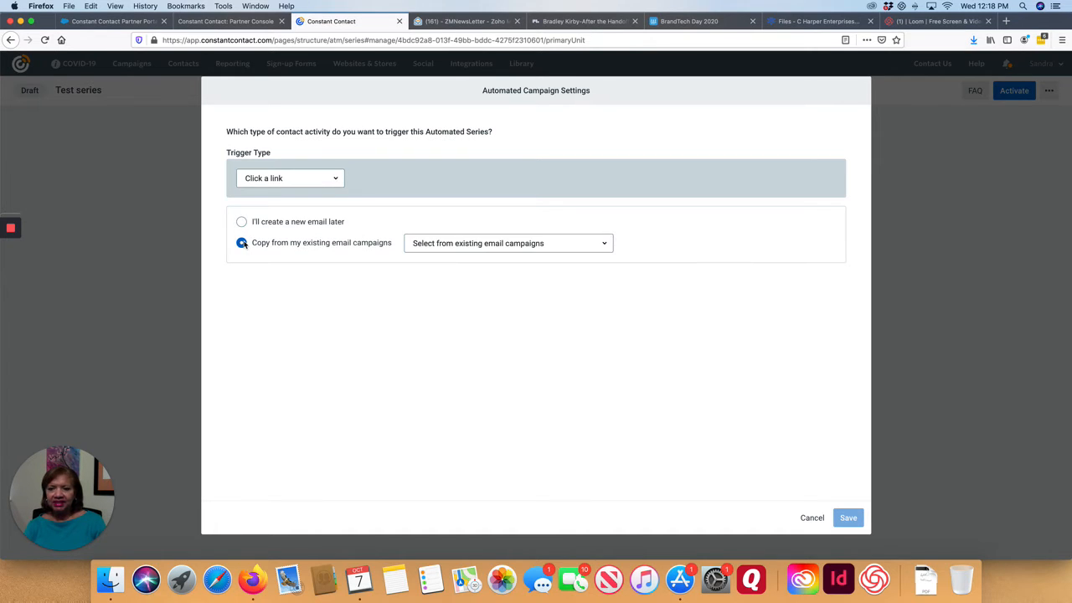
pyautogui.click(606, 246)
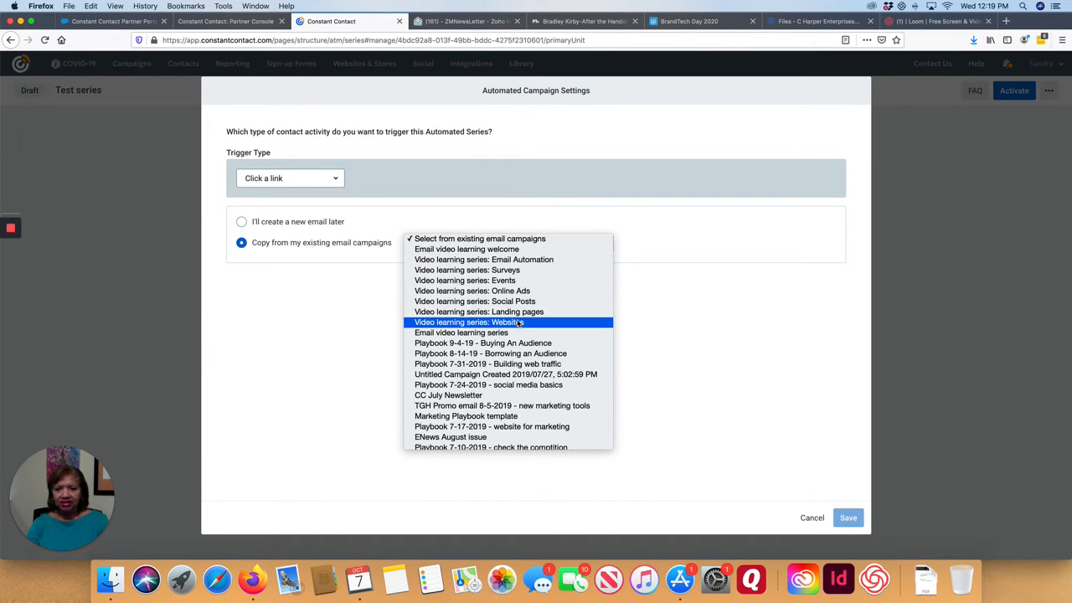
pyautogui.click(514, 250)
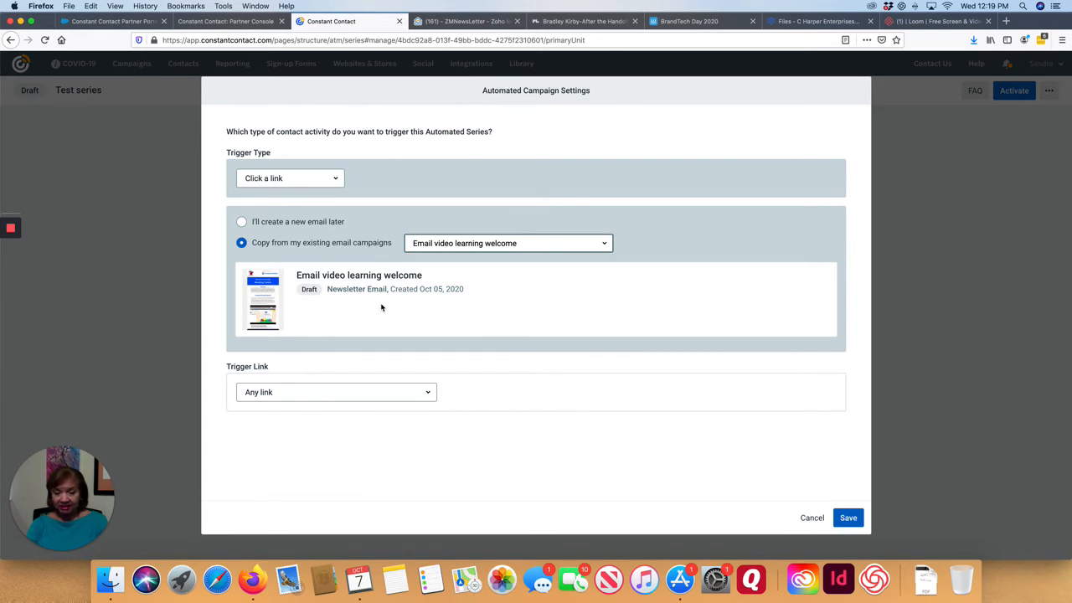
pyautogui.click(432, 391)
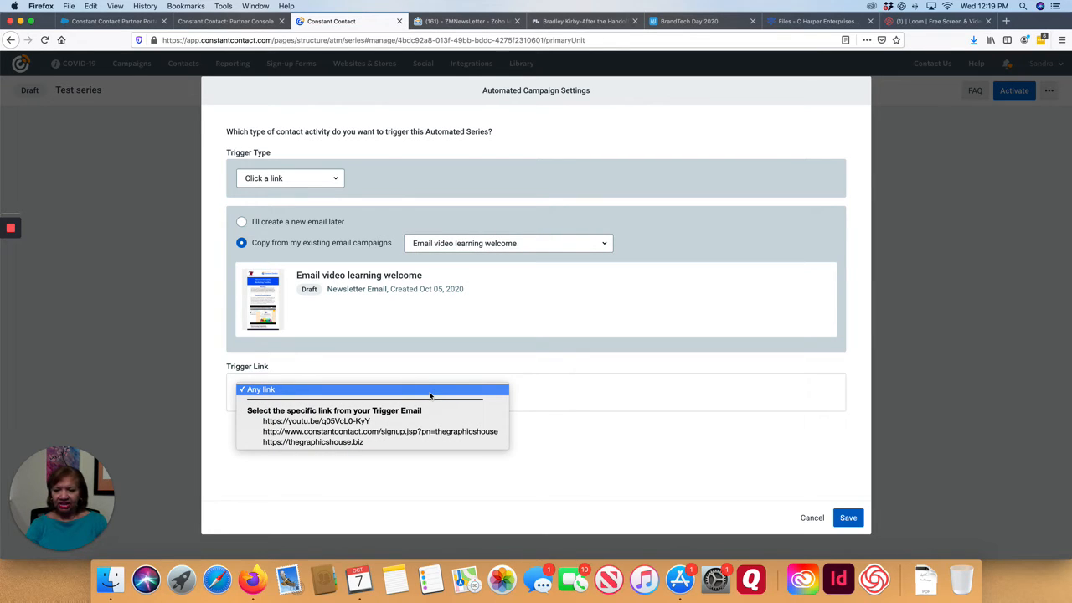
pyautogui.click(379, 433)
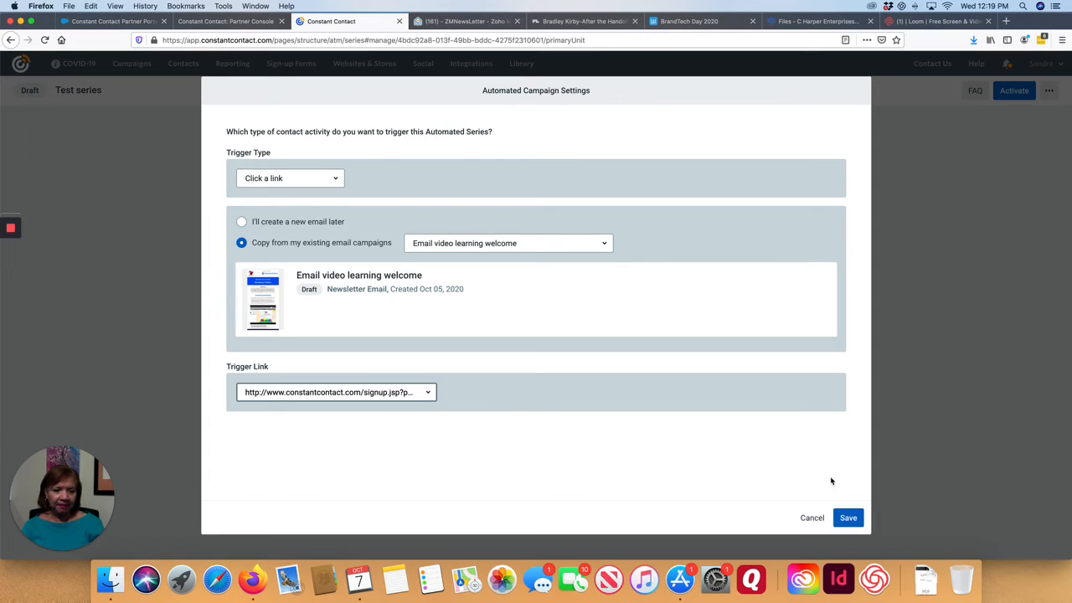
pyautogui.click(843, 519)
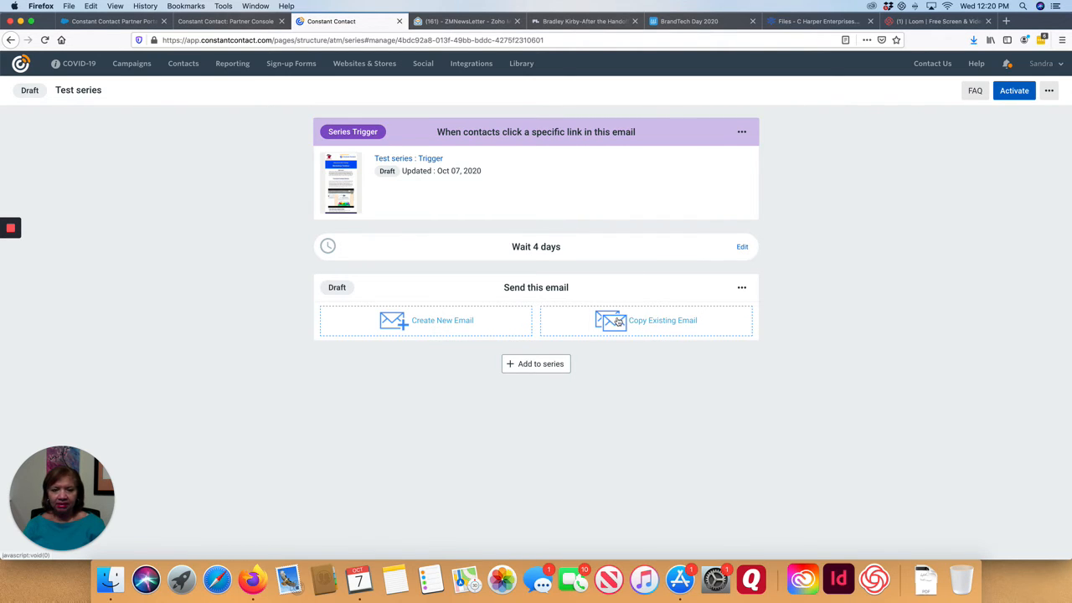
# Fill the first email of the series with a copy of the existing campaign "Video learning series: Surveys".
pyautogui.click(635, 324)
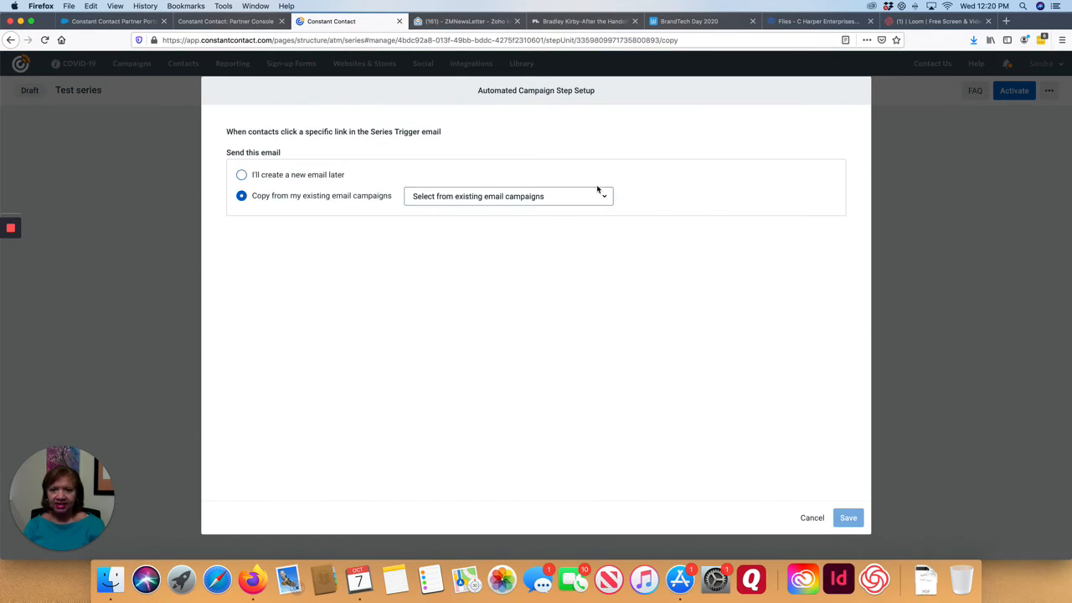
pyautogui.click(608, 198)
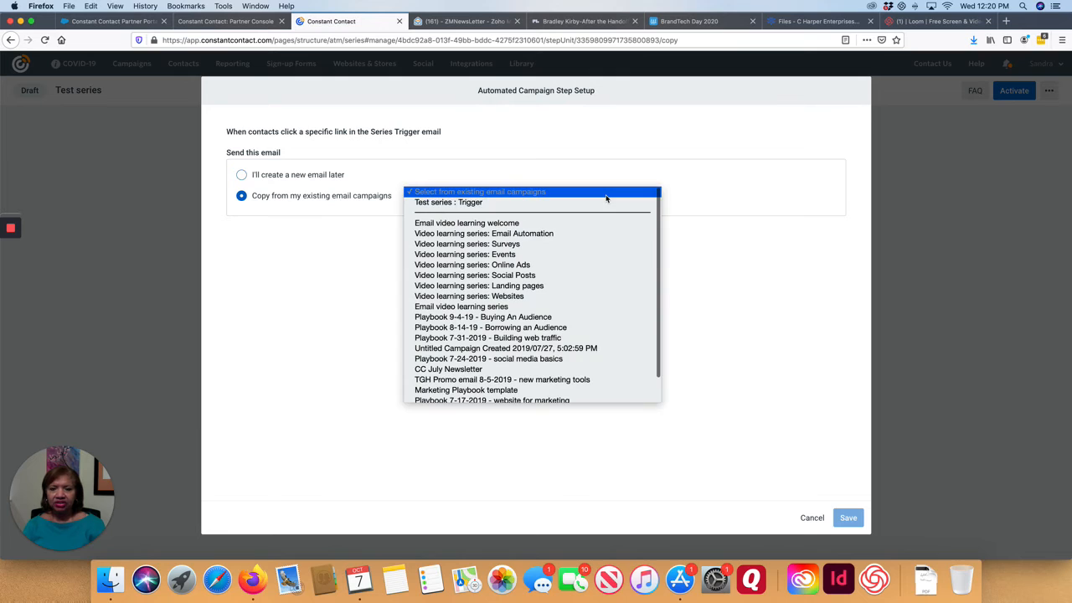
pyautogui.click(534, 244)
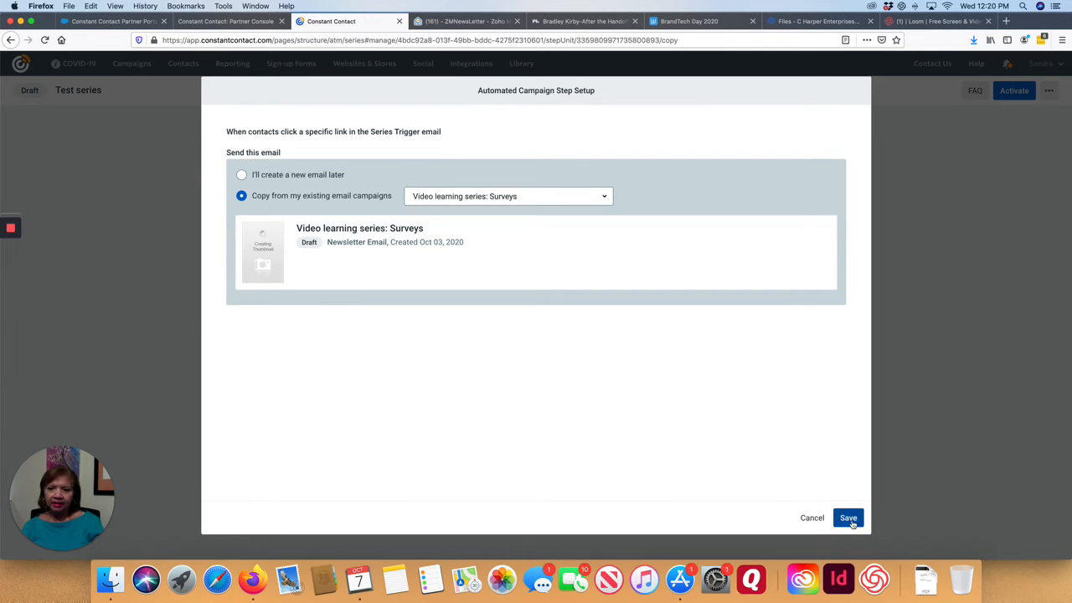
pyautogui.click(848, 519)
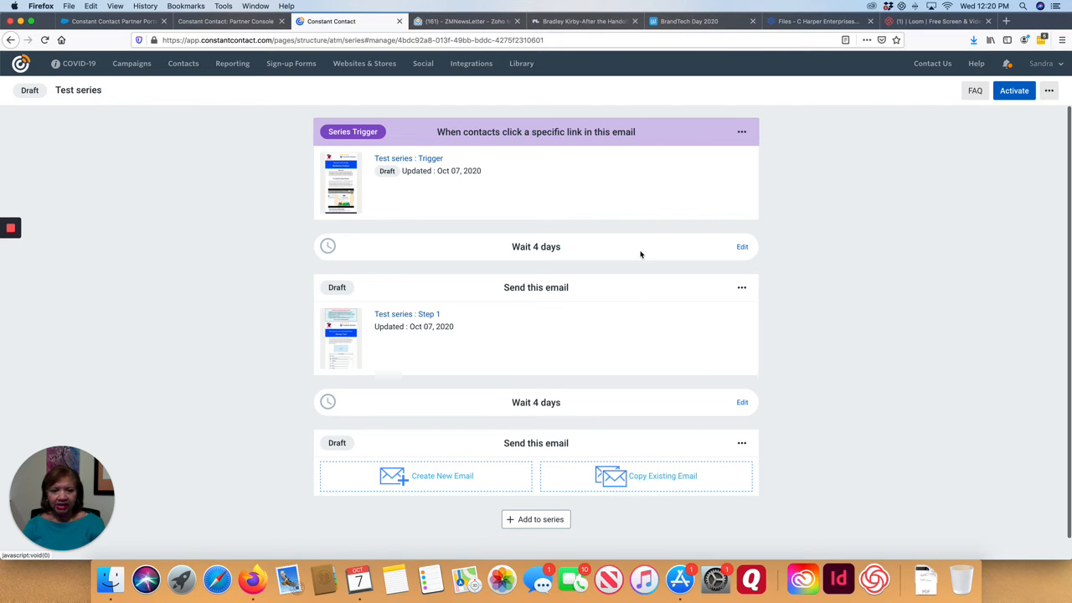
# Set the delay between the trigger email and the first series email to 3 days.
pyautogui.click(742, 246)
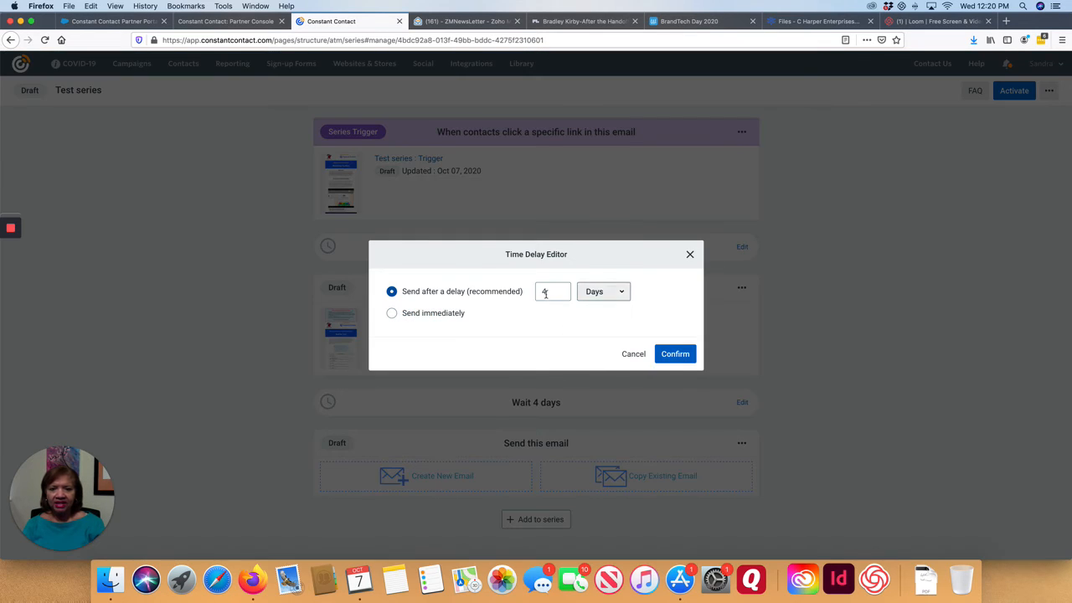
pyautogui.moveTo(546, 292); pyautogui.dragTo(525, 291)
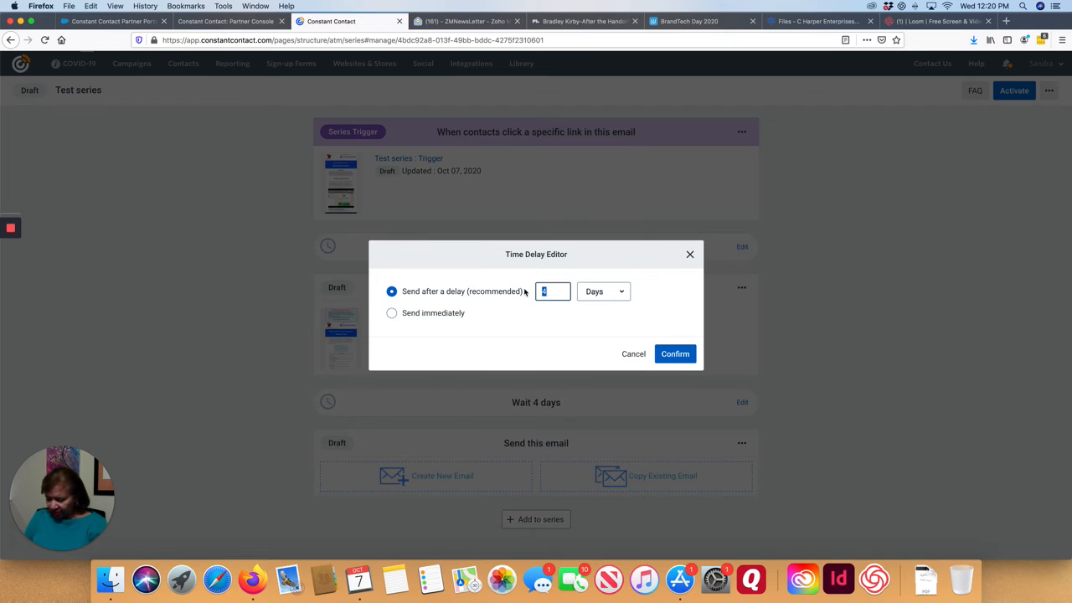
pyautogui.write('3')
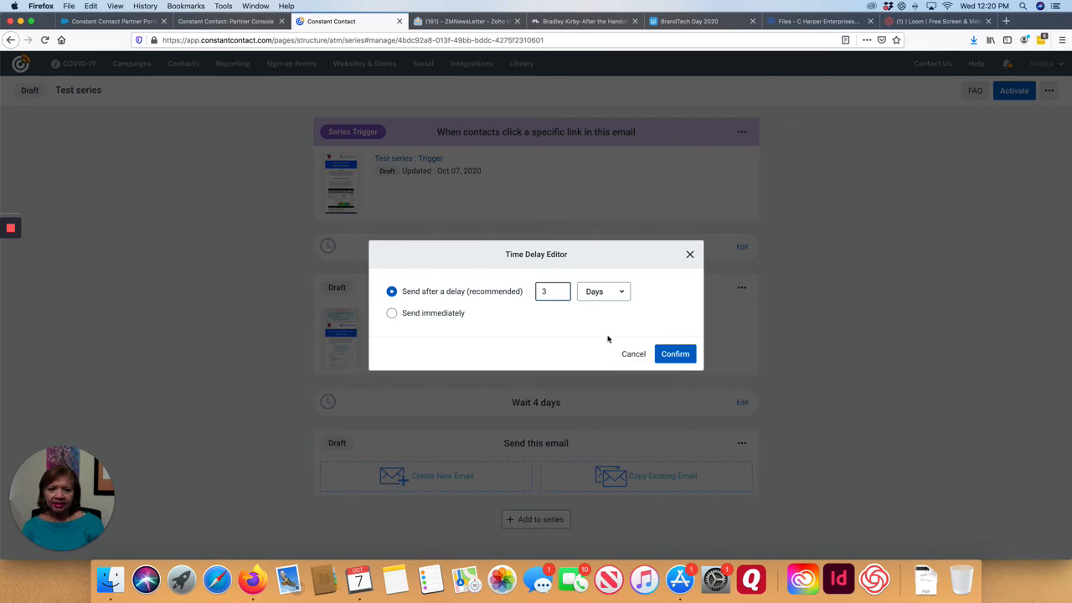
pyautogui.click(674, 353)
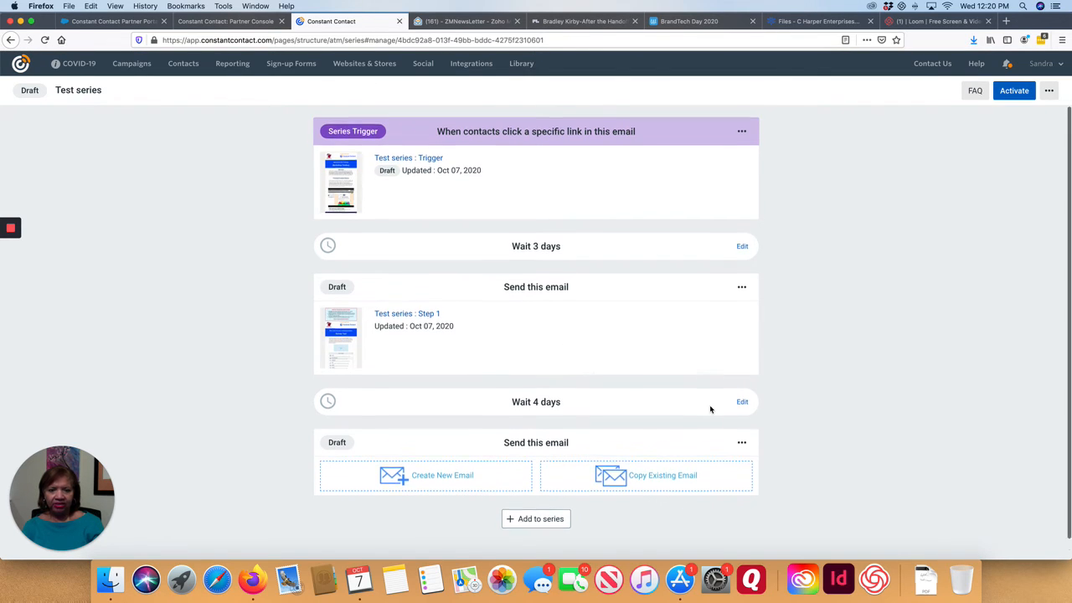
# Set the delay before the second series email to 3 days.
pyautogui.scroll(-1, 710, 405)
pyautogui.click(742, 383)
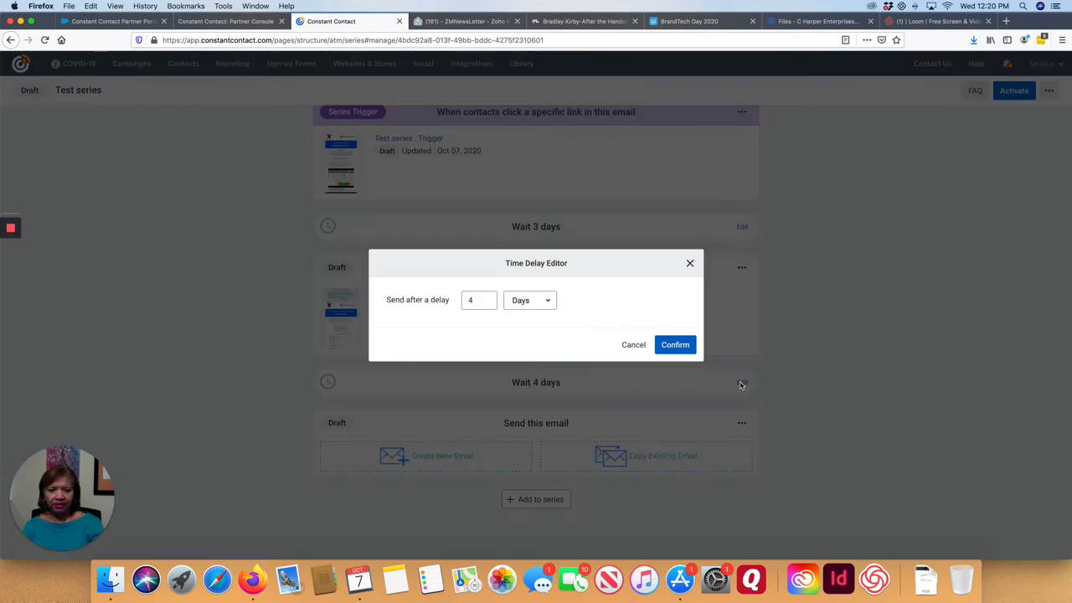
pyautogui.doubleClick(468, 302)
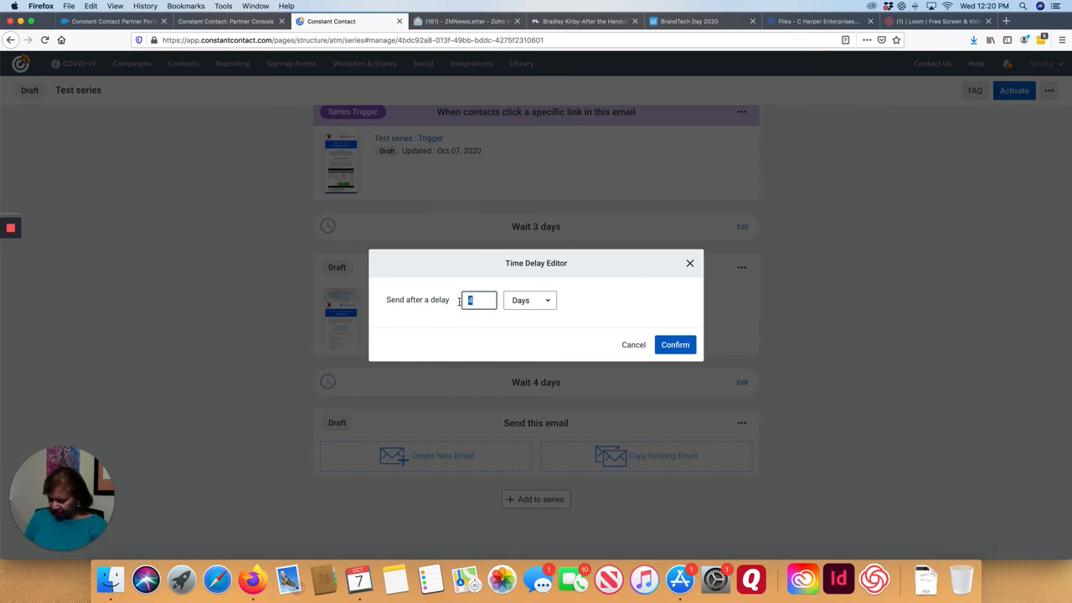
pyautogui.write('3')
pyautogui.click(672, 348)
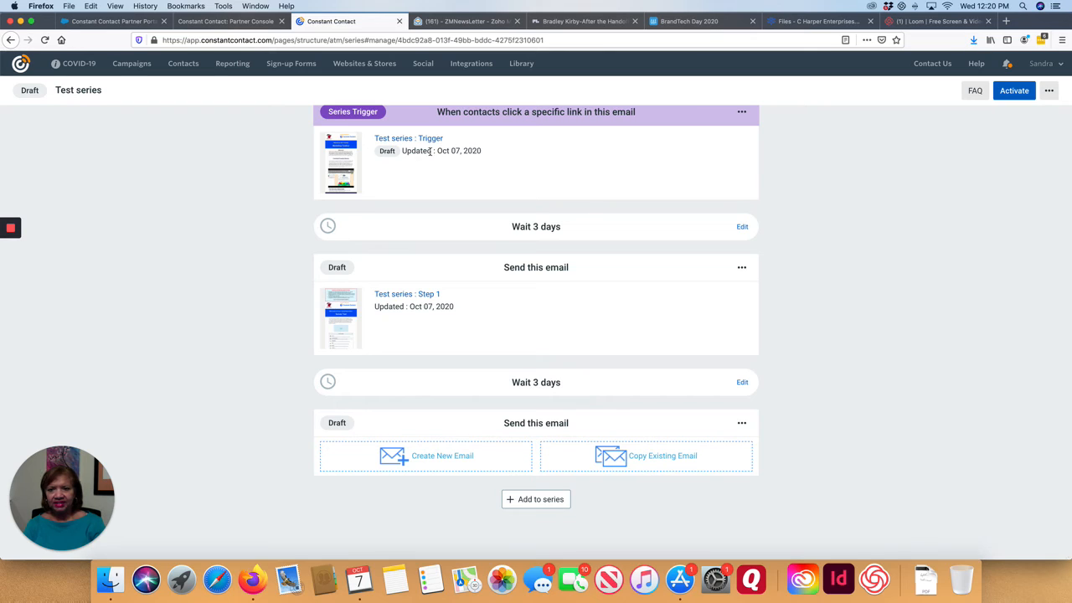
# Open the "Email signature sign ups" inline form from the sign-up forms to view its content.
pyautogui.scroll(1, 434, 174)
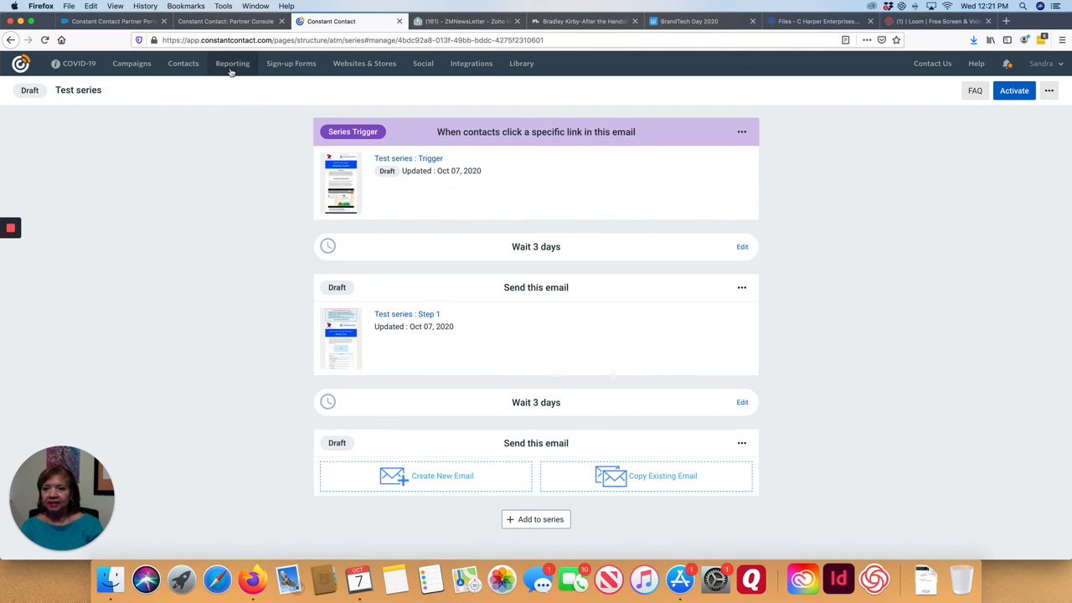
pyautogui.click(273, 67)
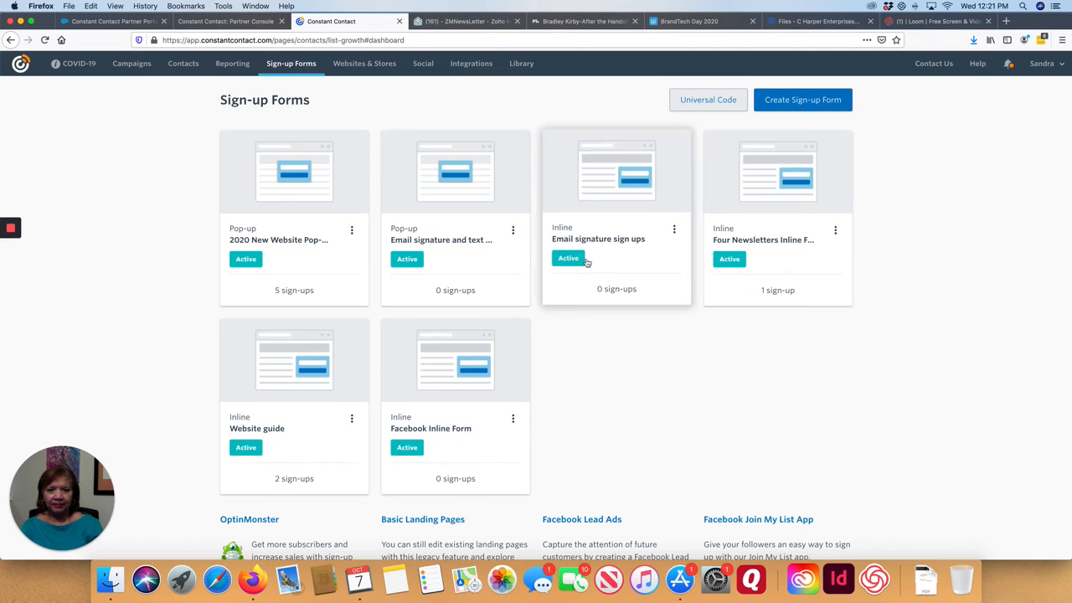
pyautogui.click(606, 193)
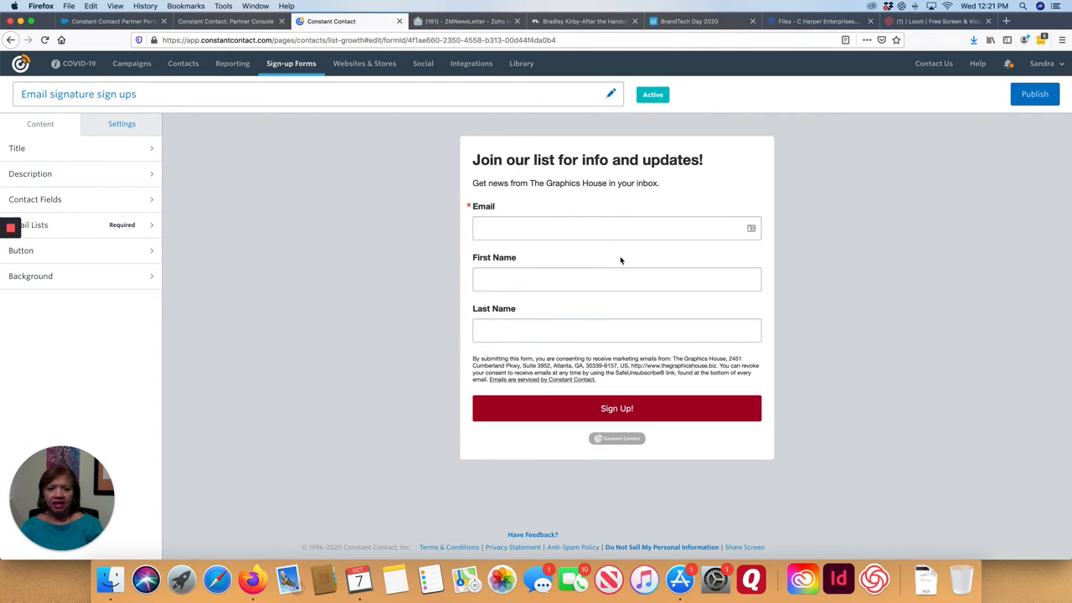